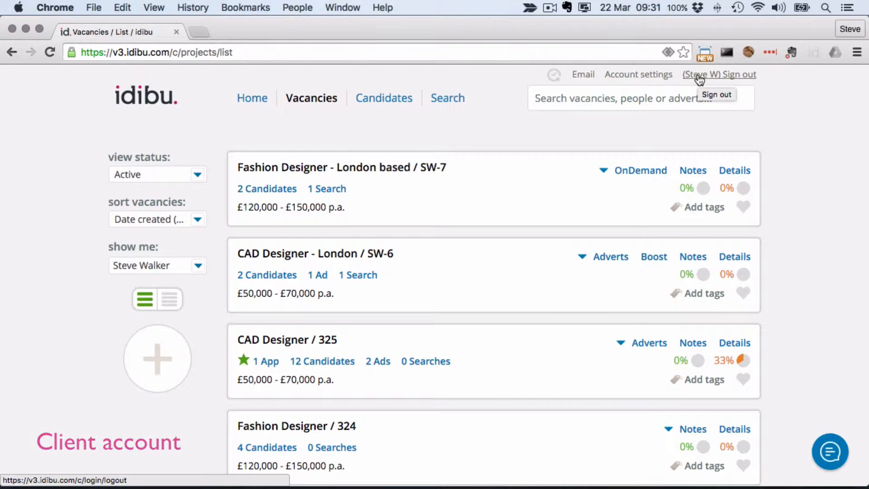
Switch to Safari to view the supplier account's vacancies and return to the client account in Chrome.
key("super+Tab")
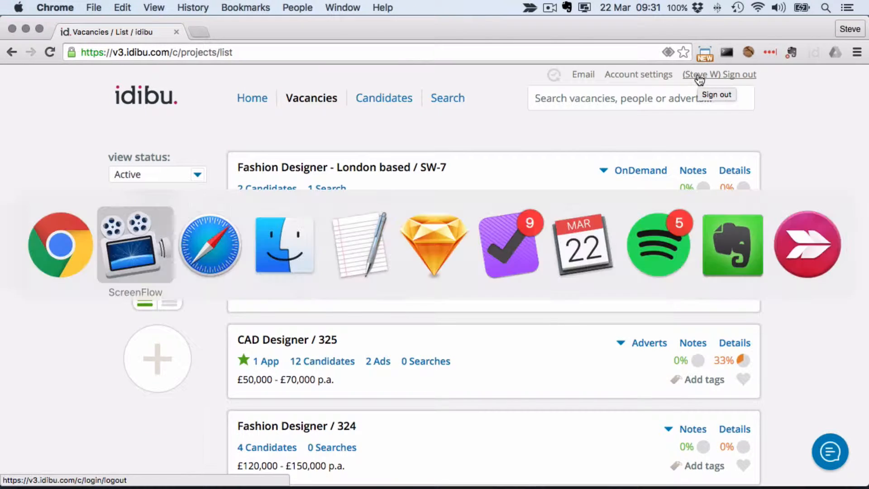
key("super+Tab")
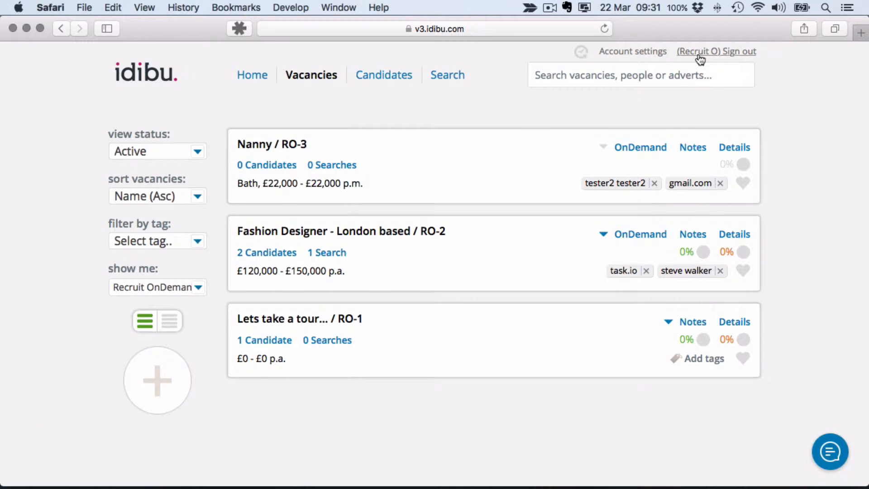
key("super+Tab")
Open the plugins and addons management page from the account settings and check the Recruit OnDemand module.
left_click(632, 75)
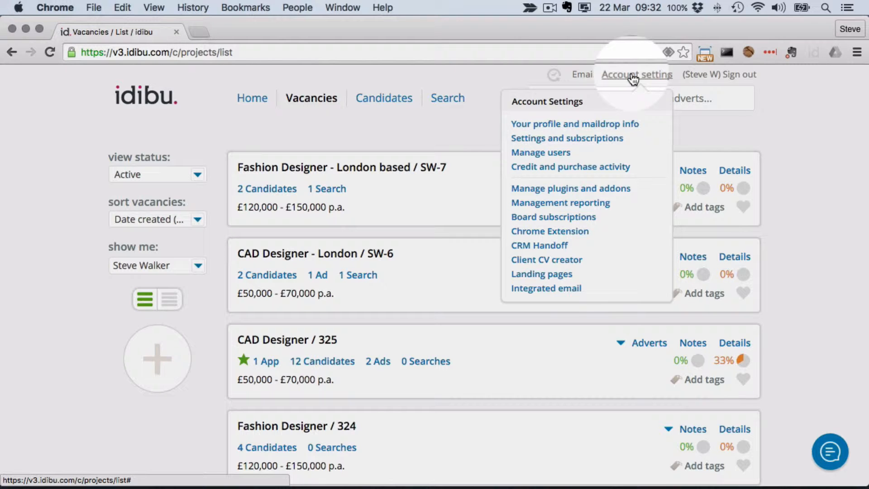
left_click(586, 188)
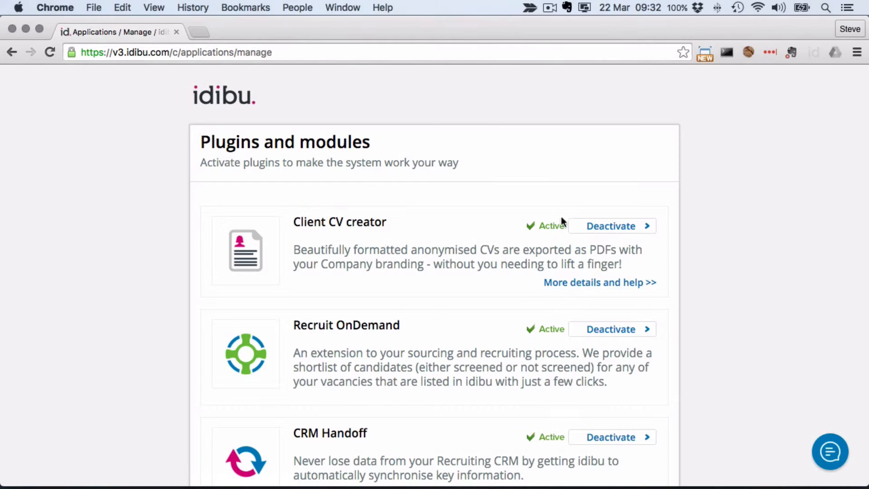
left_click(611, 329)
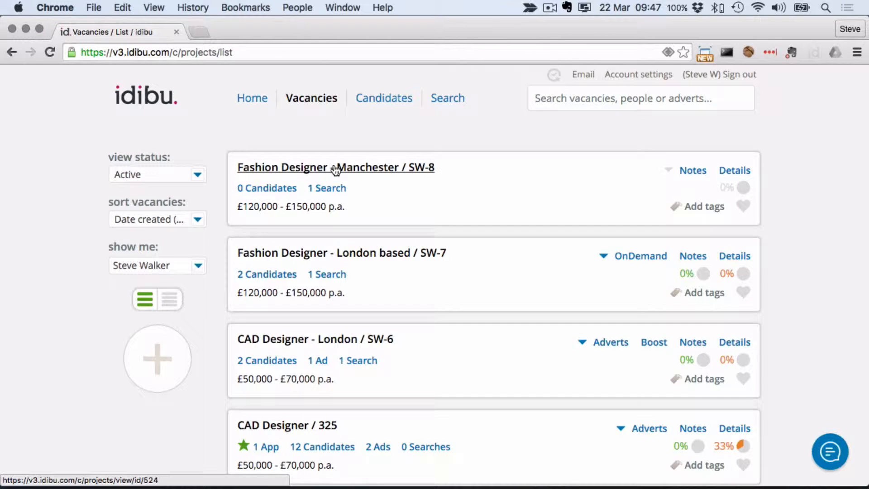
Open the Fashion Designer - Manchester vacancy and start an outsourced recruitment request for it.
left_click(335, 167)
left_click(726, 148)
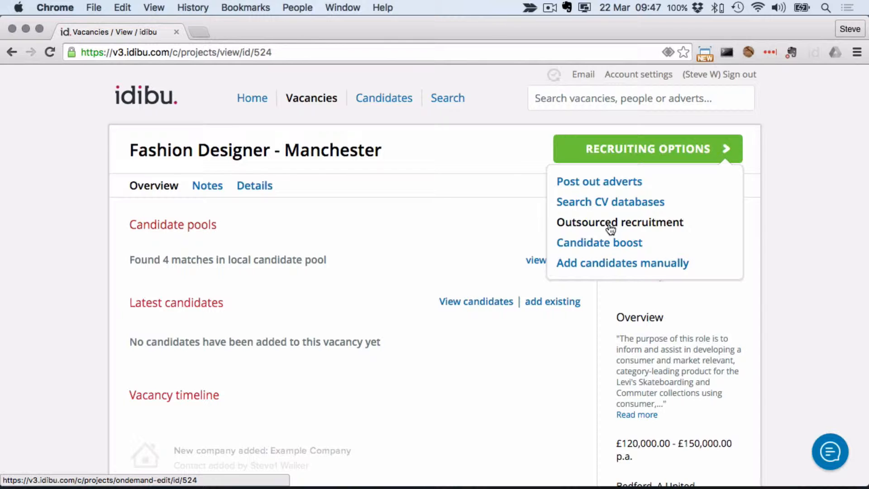
left_click(610, 224)
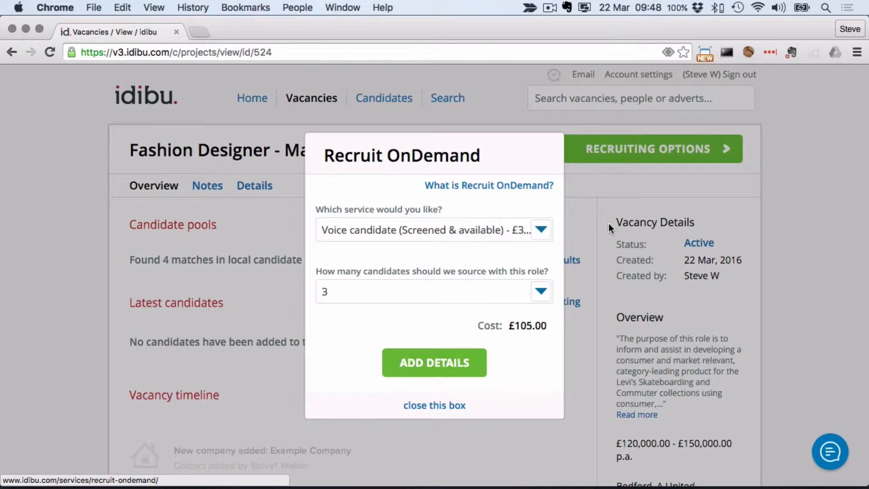
Request 3 candidates with the Voice candidate (Screened & available) service and save the vacancy's OnDemand details.
left_click(540, 229)
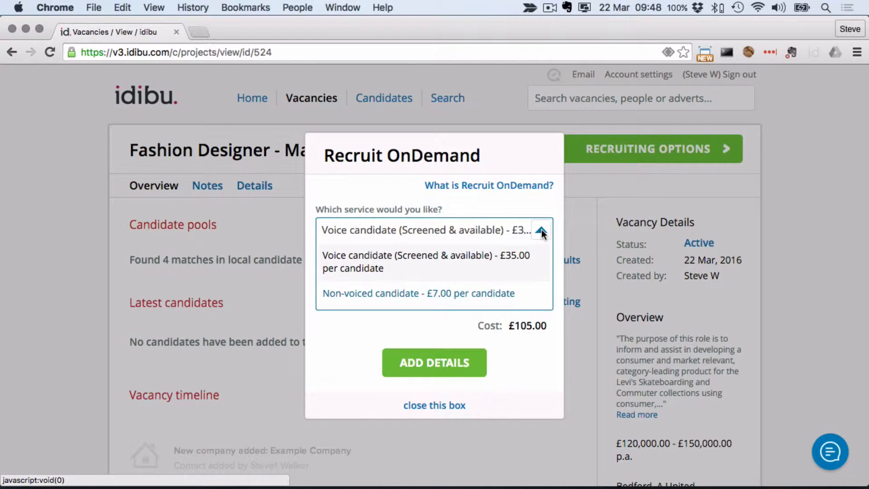
left_click(541, 228)
left_click(437, 367)
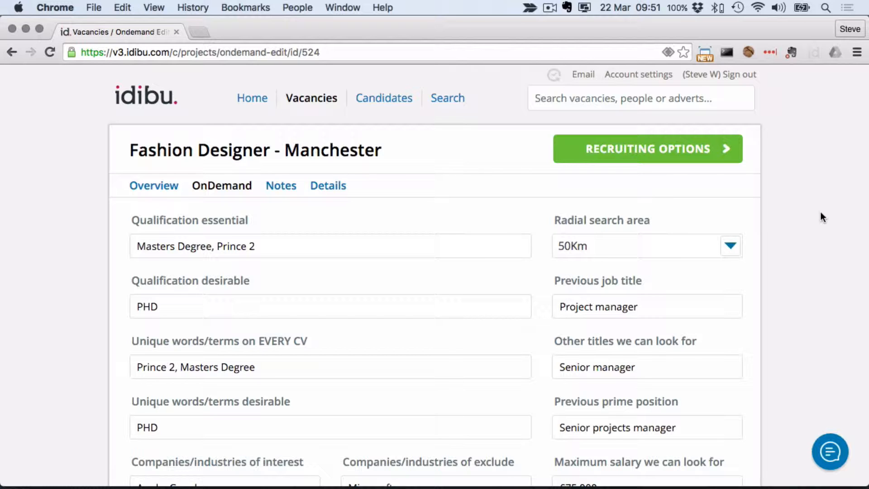
scroll(822, 218, "down", 5)
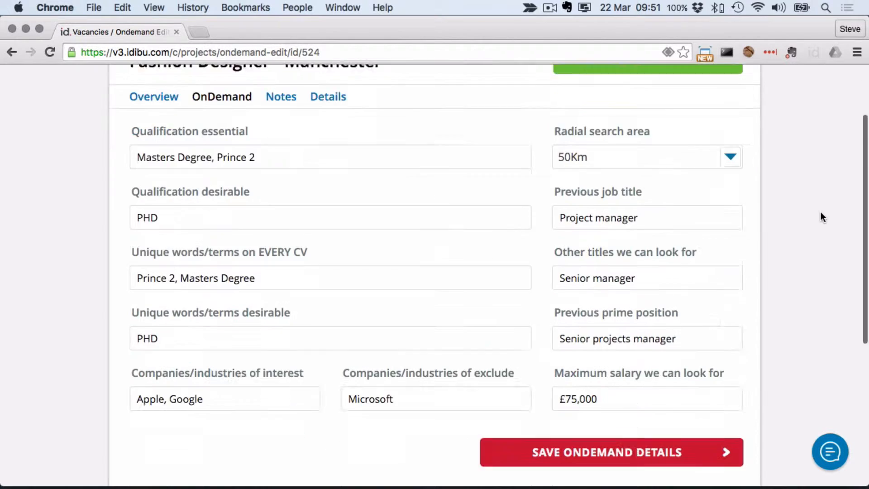
left_click(611, 370)
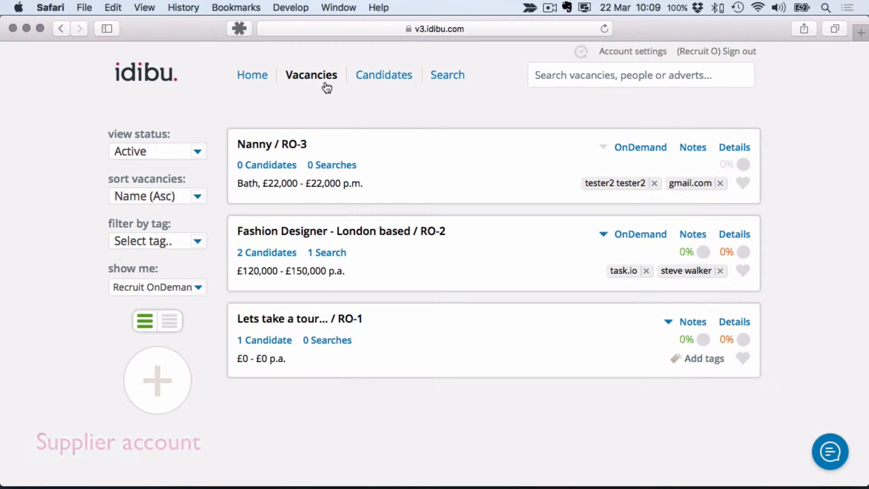
Refresh the supplier account's vacancies and review the Fashion Designer - Manchester vacancy's OnDemand brief and recruiting options.
key("super+r")
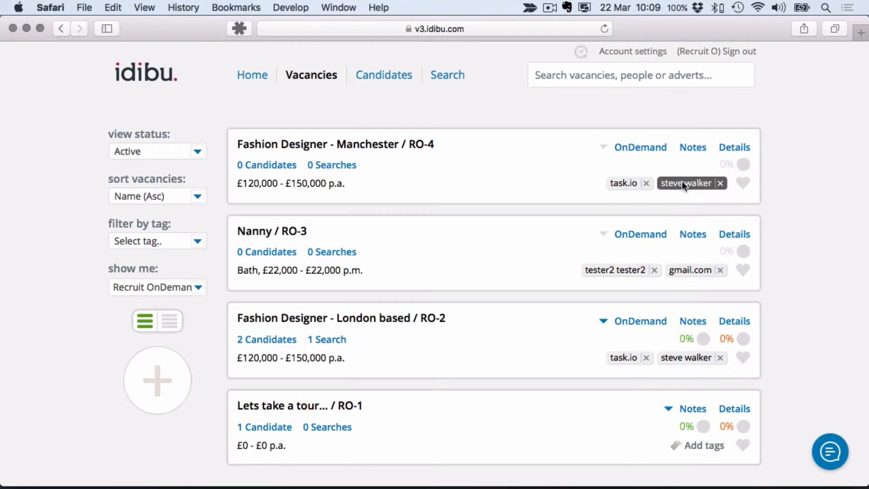
left_click(406, 144)
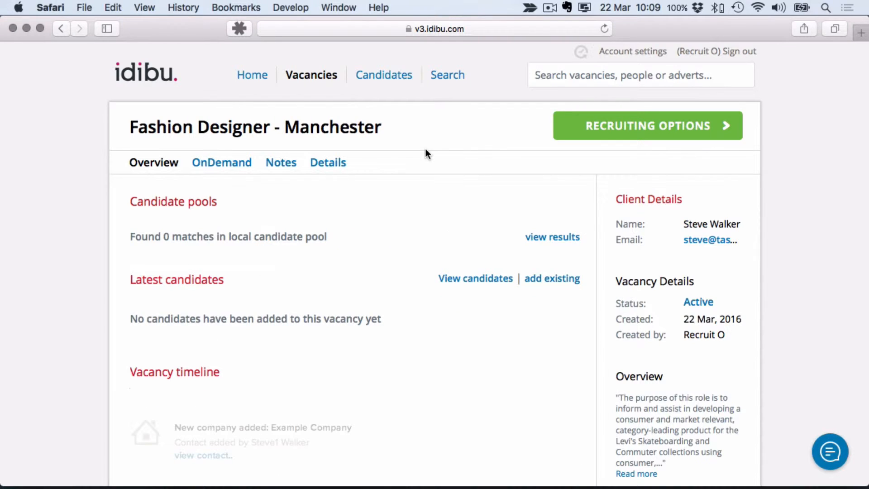
left_click(246, 161)
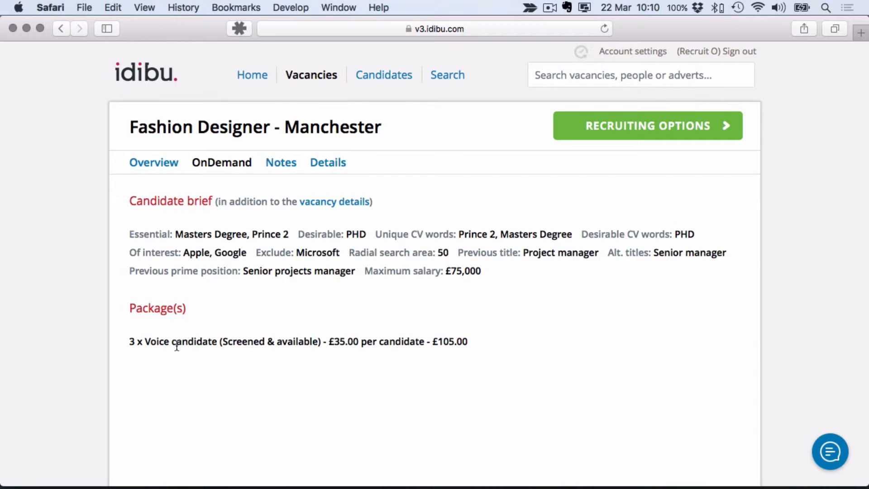
left_click(729, 126)
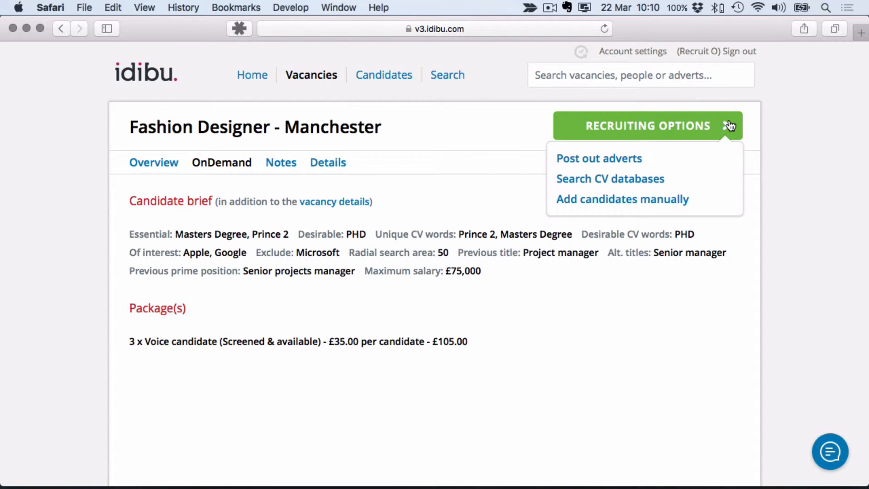
Open the vacancy's candidate list from its overview and set the first new candidate's status to Send to client.
left_click(152, 163)
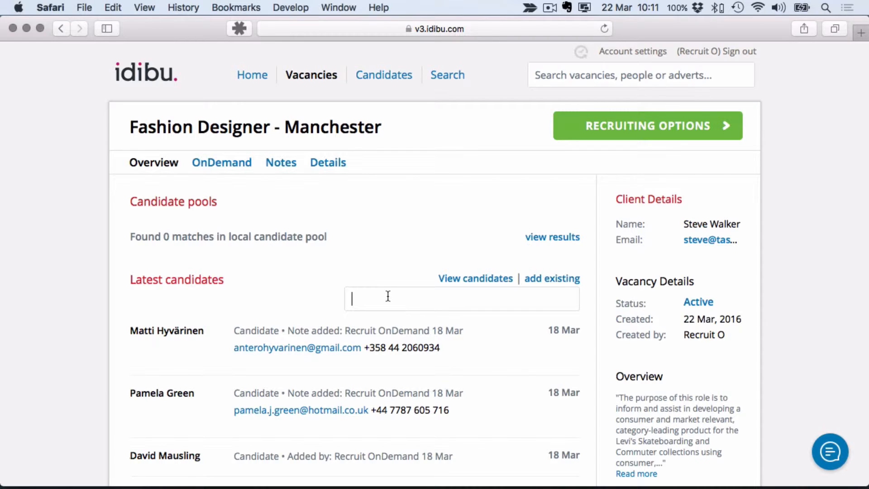
left_click(441, 284)
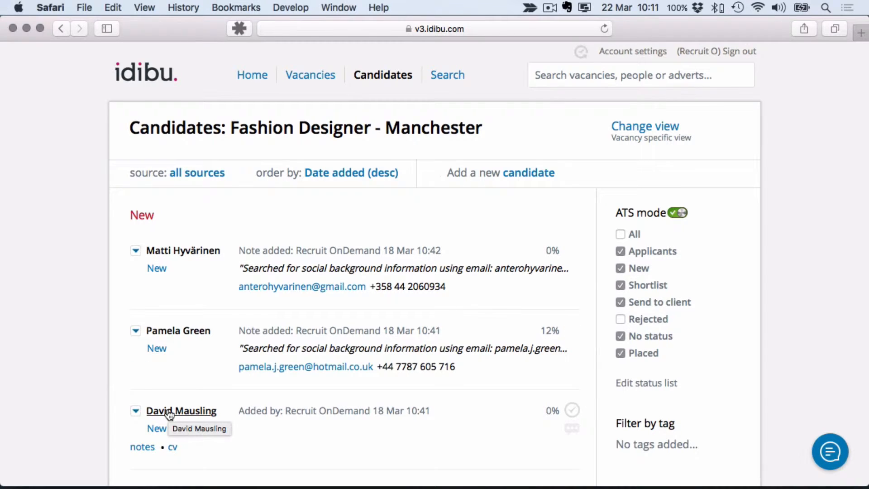
left_click(157, 267)
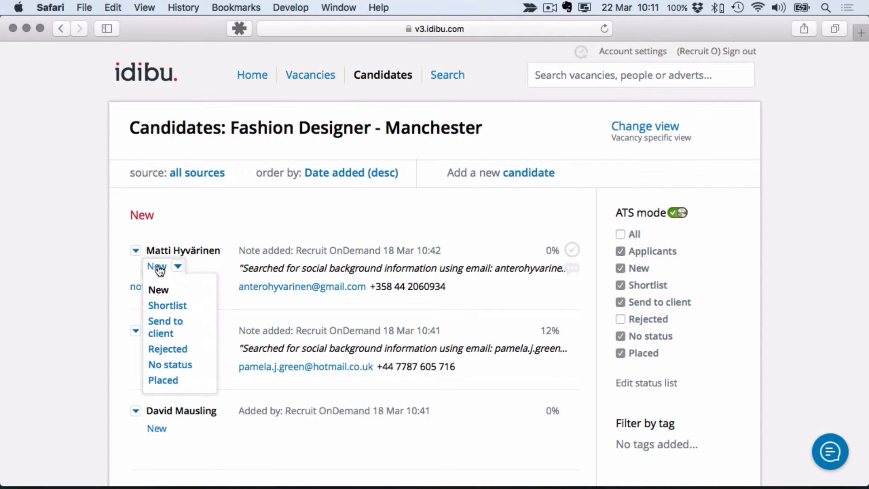
left_click(176, 332)
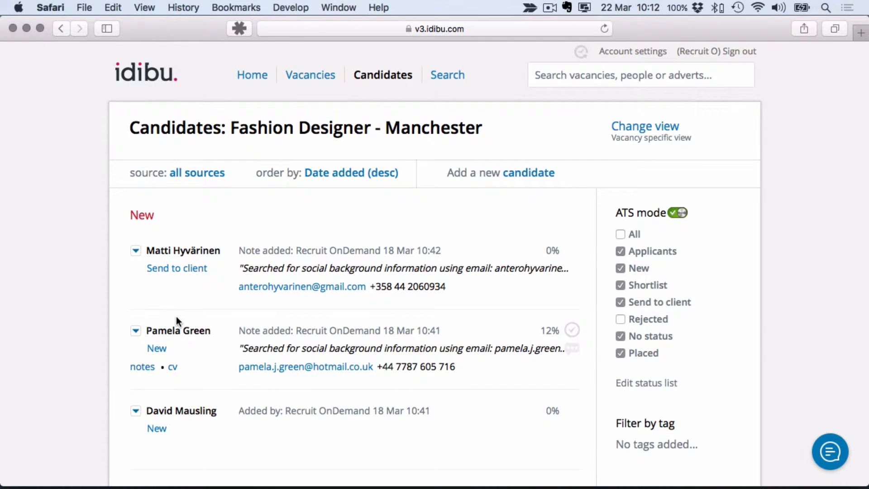
scroll(65, 270, "down", 3)
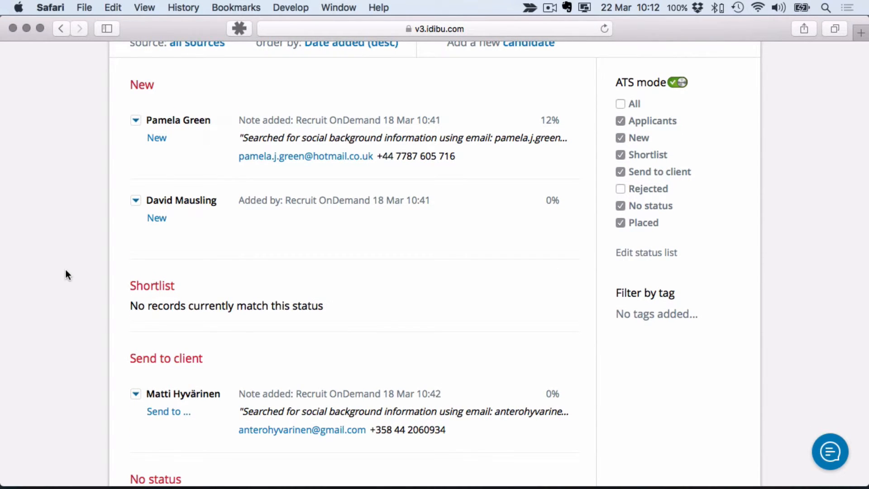
scroll(65, 269, "up", 3)
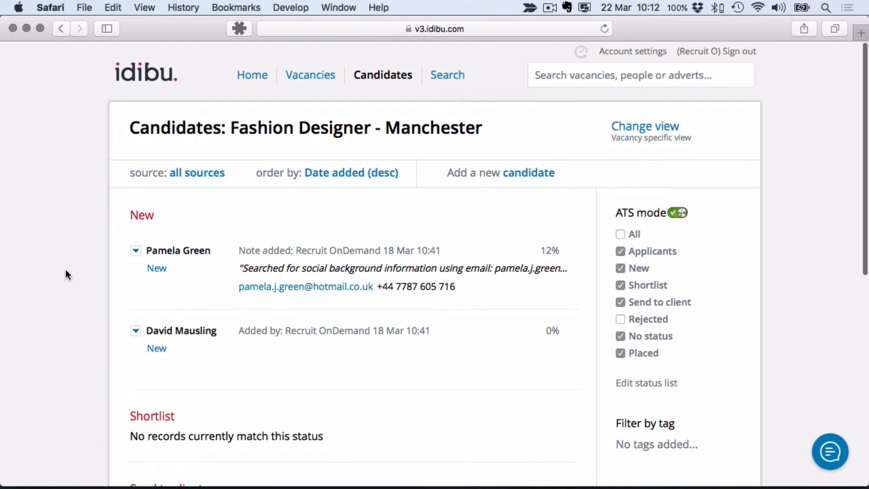
Switch to the client account in Chrome, reload the vacancy's OnDemand page and check the submitted candidates.
key("super+Tab")
key("super+Tab")
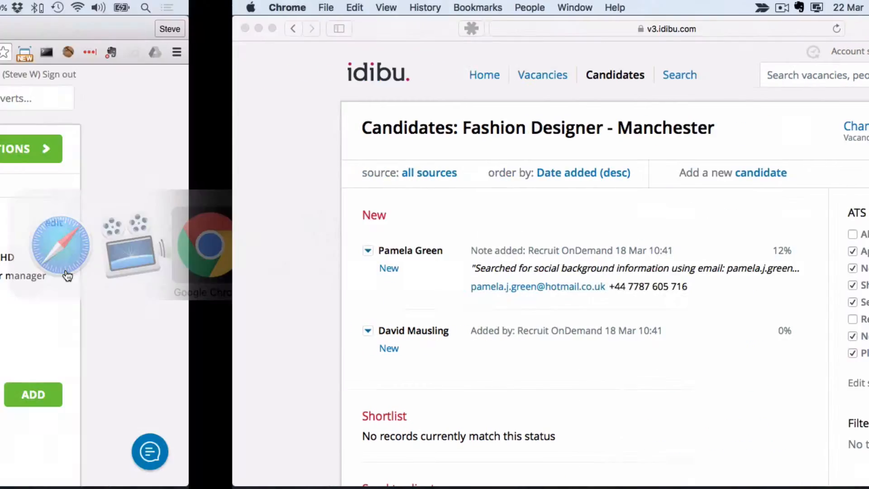
key("super+r")
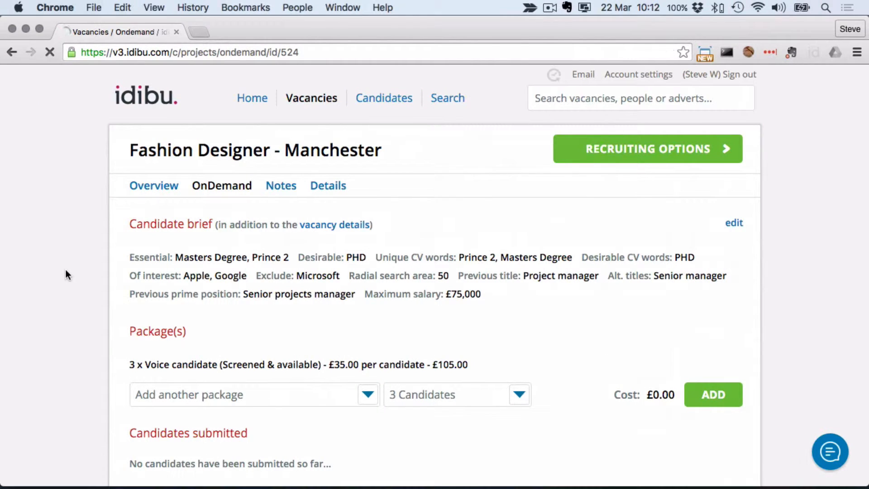
scroll(65, 269, "down", 3)
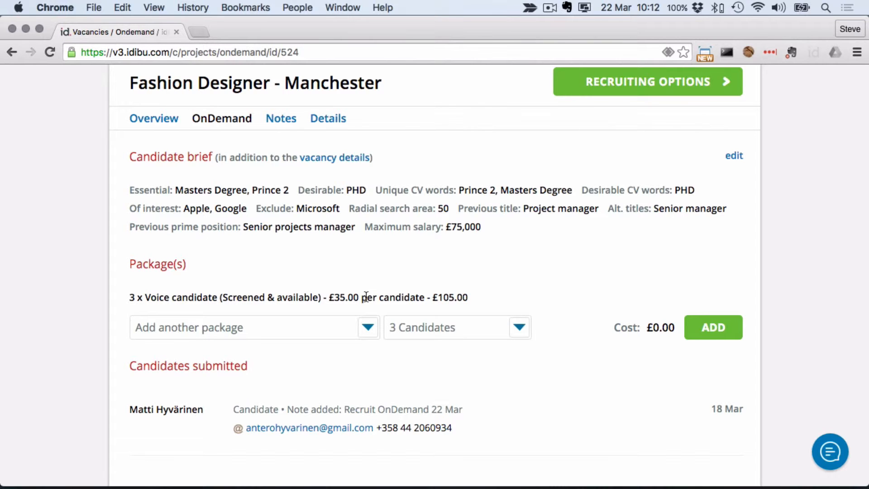
scroll(365, 296, "up", 3)
Switch back to the supplier account in Safari and set both remaining new candidates' statuses to Send to client.
key("super+Tab")
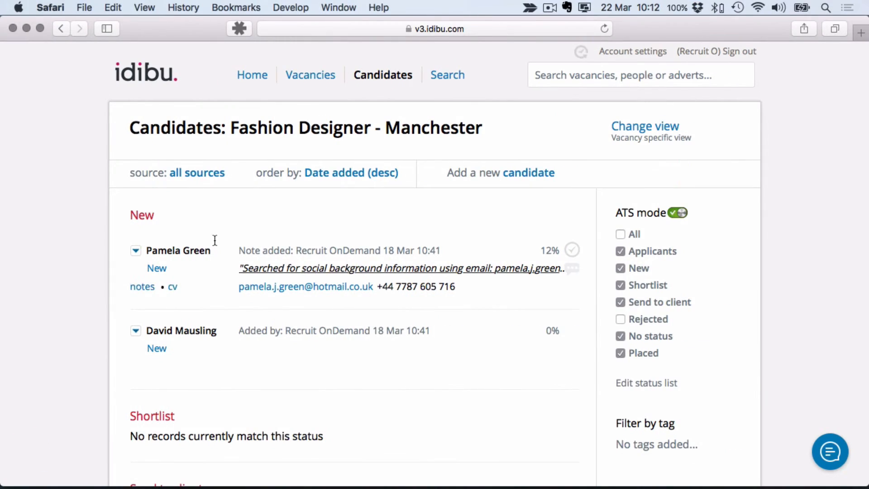
left_click(154, 269)
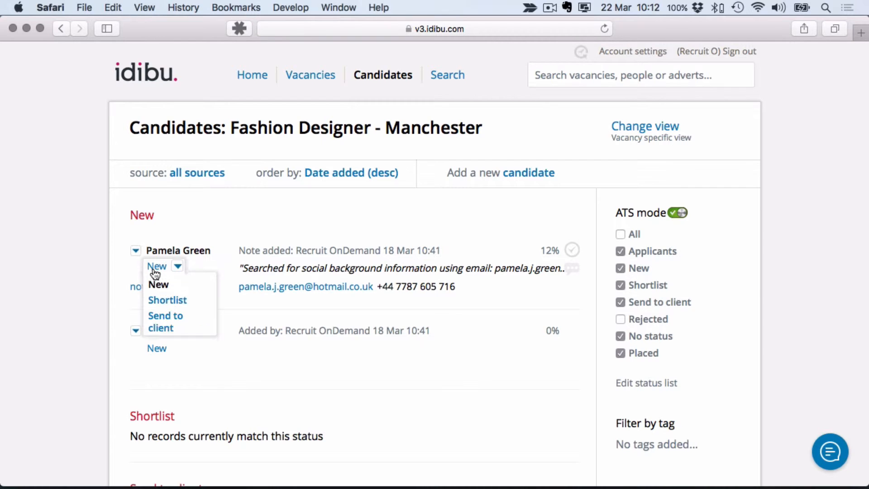
left_click(175, 323)
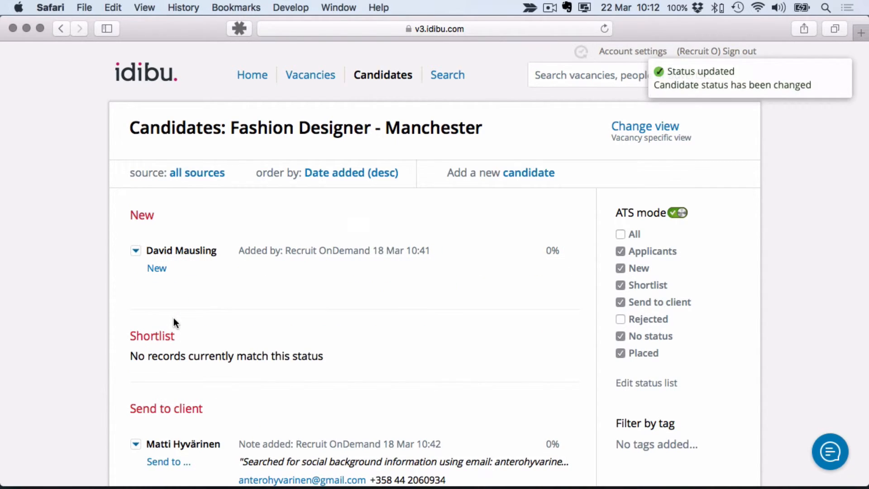
left_click(158, 268)
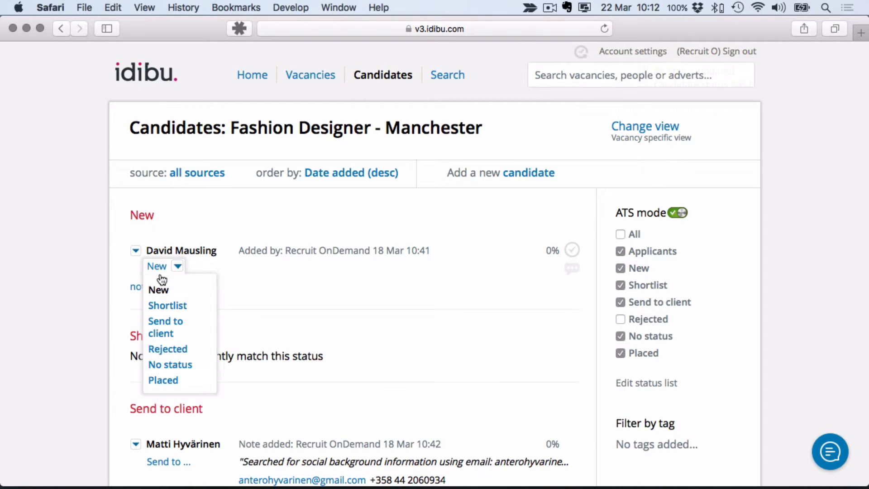
left_click(171, 333)
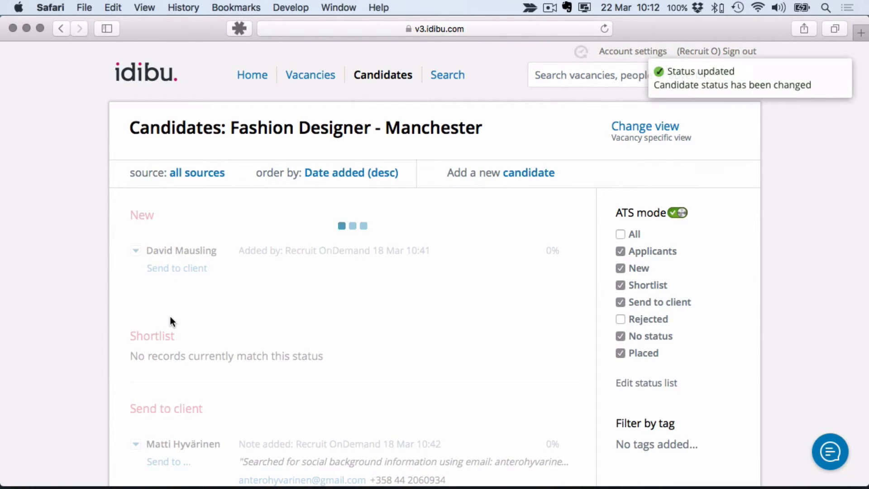
Return to the client account in Chrome and reload the OnDemand page to review all submitted candidates.
key("super+Tab")
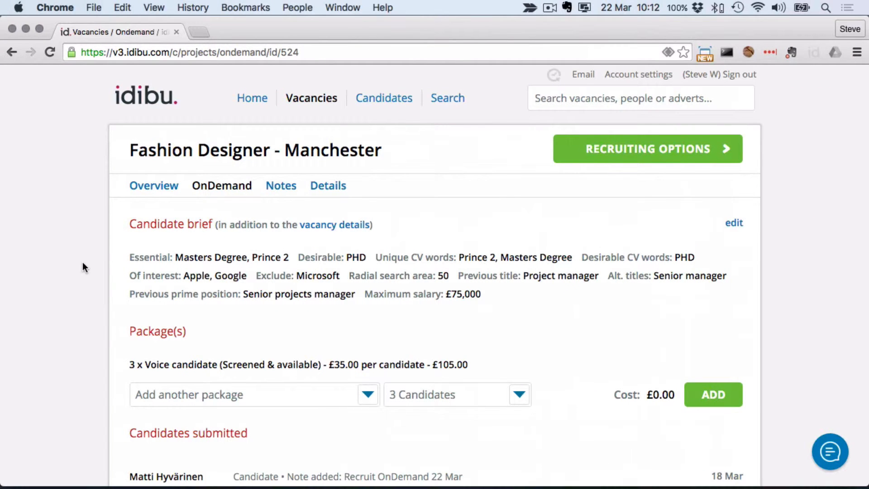
key("super+r")
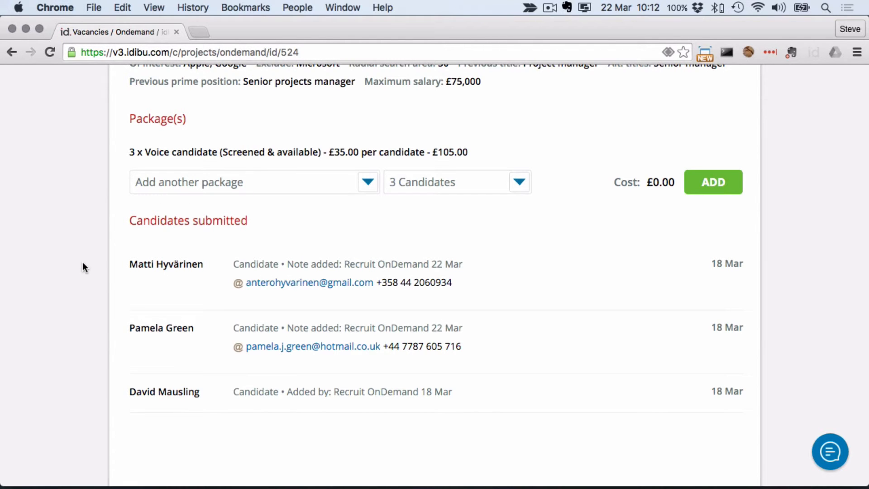
scroll(83, 261, "up", 5)
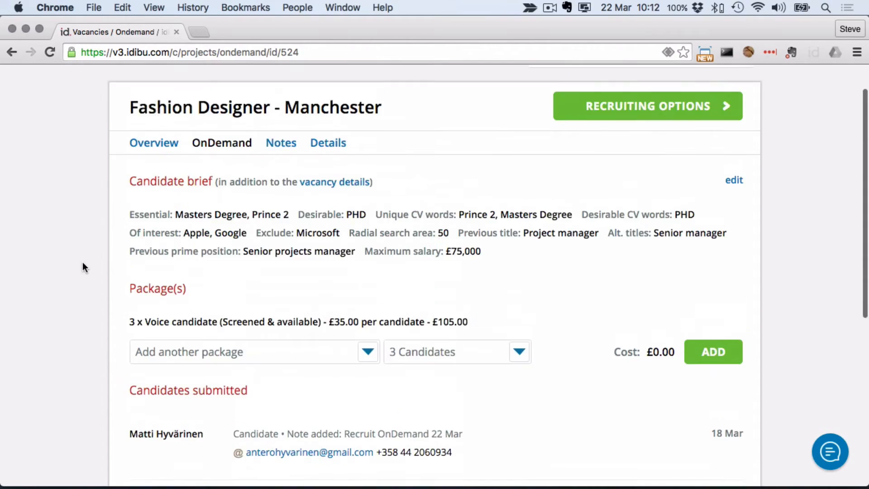